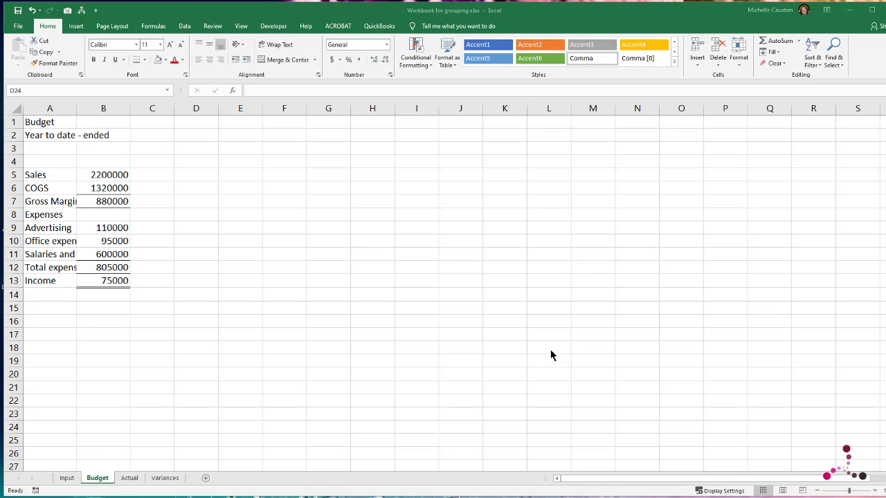
Step: Compare the layout and number formatting of the Budget, Actual and Variances sheets
click(133, 479)
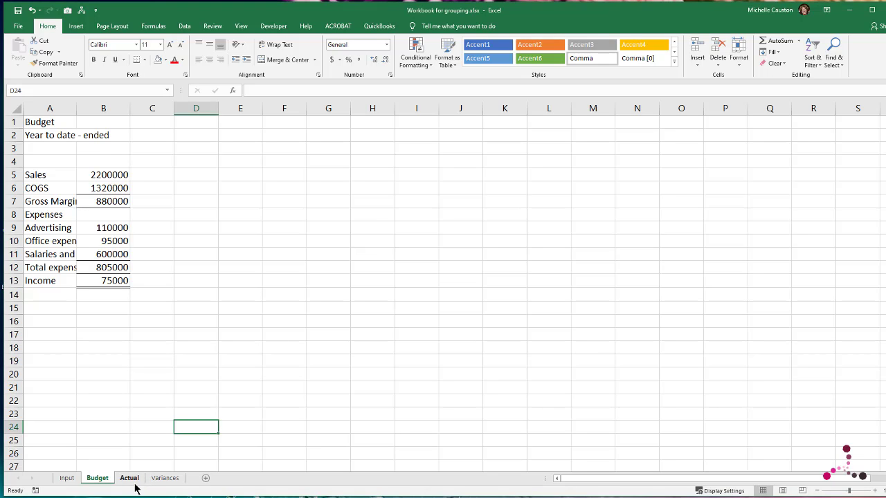
click(131, 479)
click(173, 481)
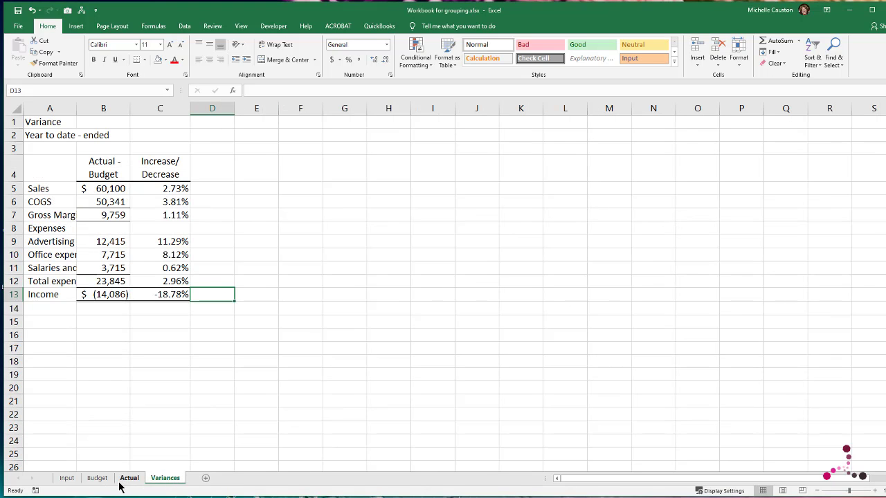
click(95, 478)
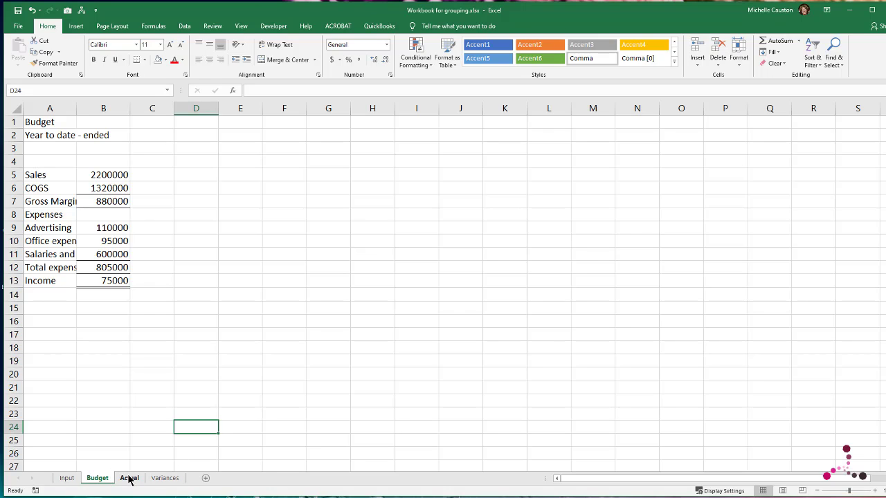
click(128, 480)
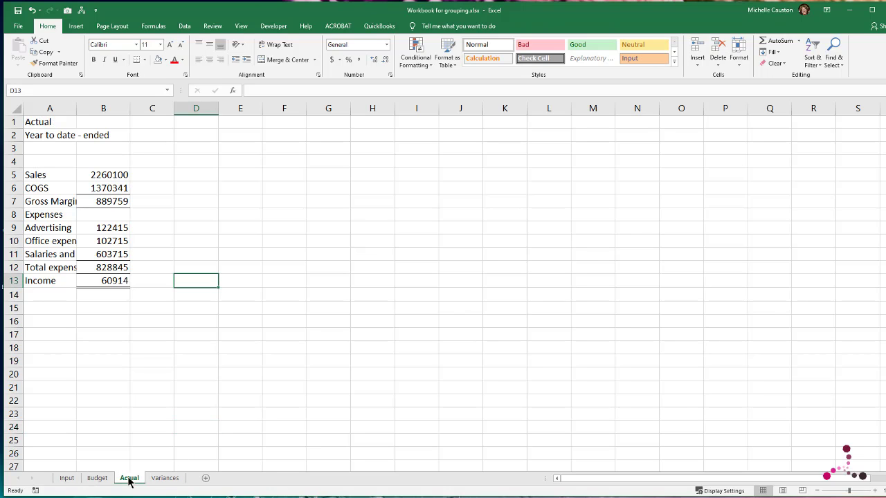
click(166, 479)
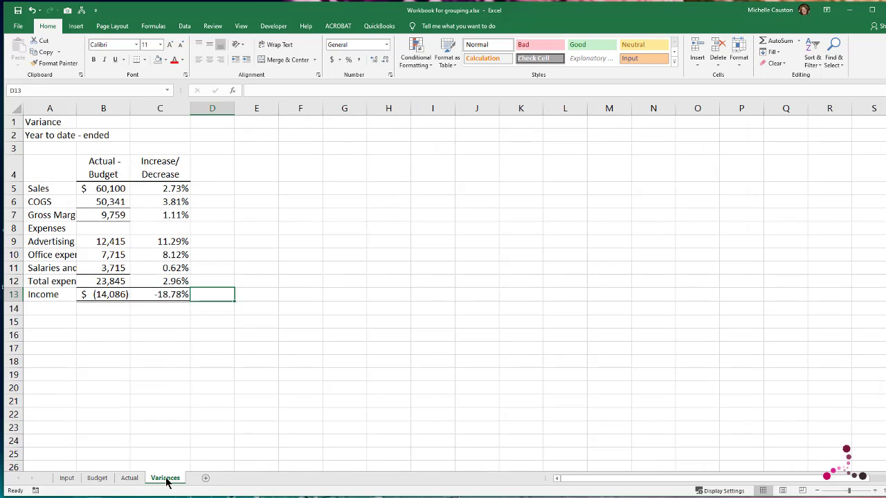
click(97, 478)
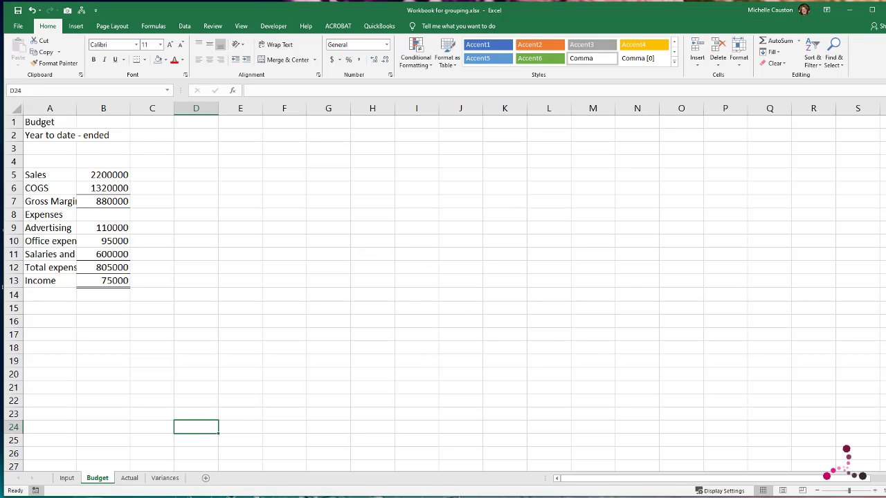
click(129, 478)
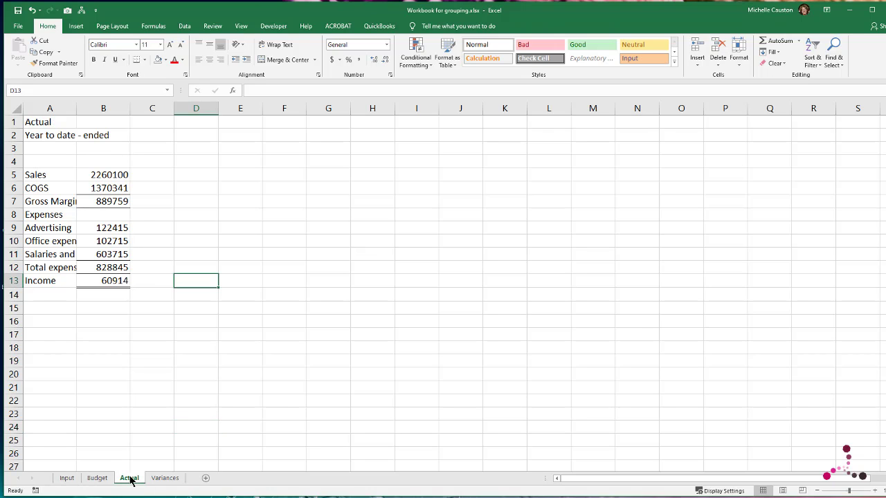
Step: Group the Budget, Actual and Variances sheets and widen columns A and B so the row labels fit
click(96, 478)
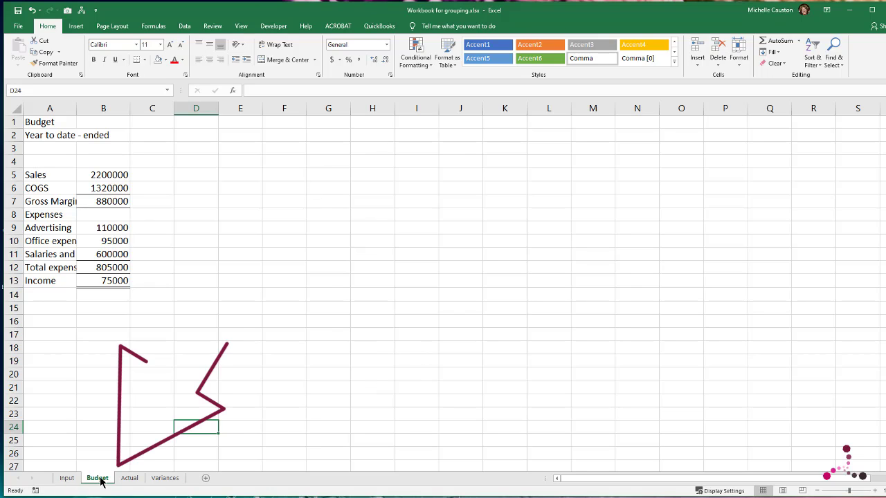
ctrl+click(129, 478)
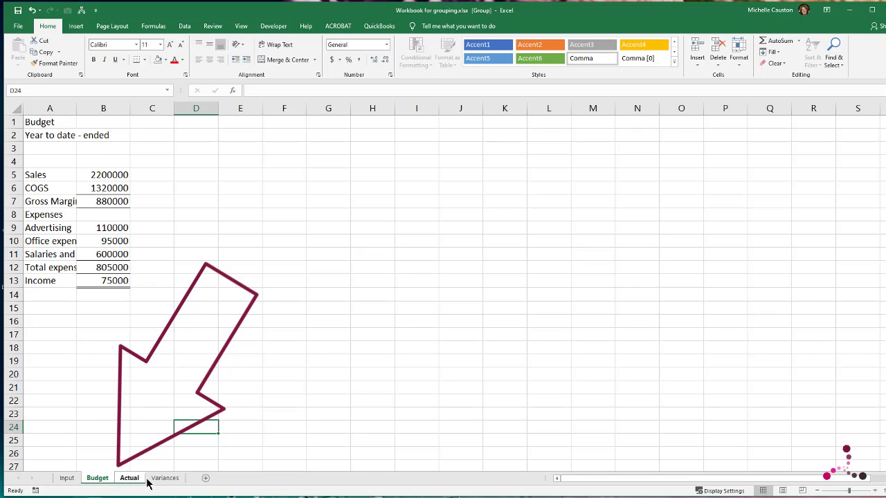
ctrl+click(166, 478)
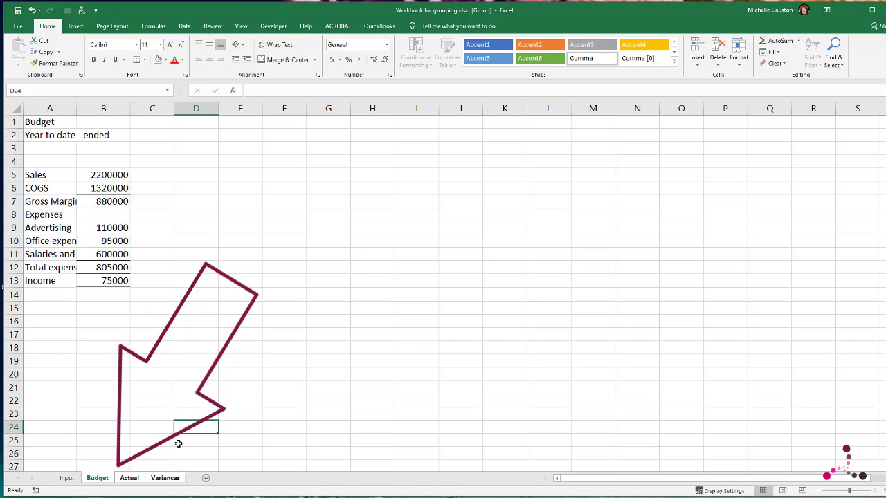
drag(71, 104, 197, 108)
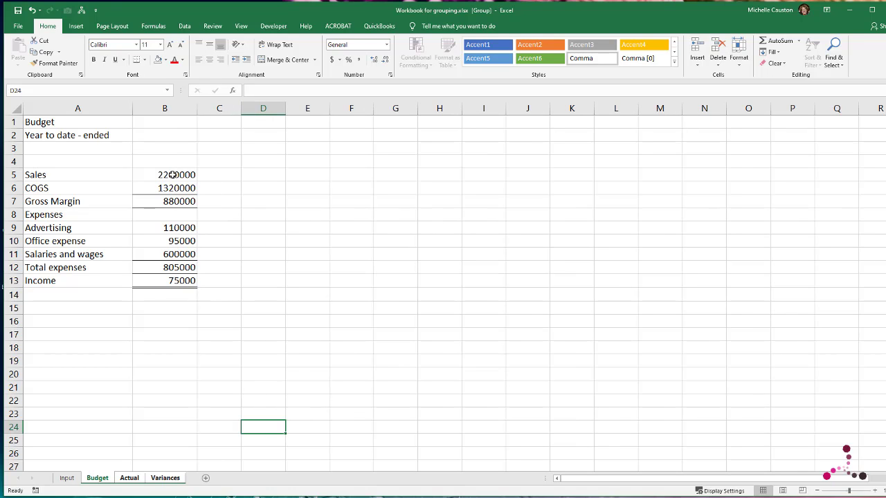
Step: Format the amounts in B5:B13 on the grouped sheets as Accounting, followed by the comma style without dollar signs
drag(173, 175, 184, 281)
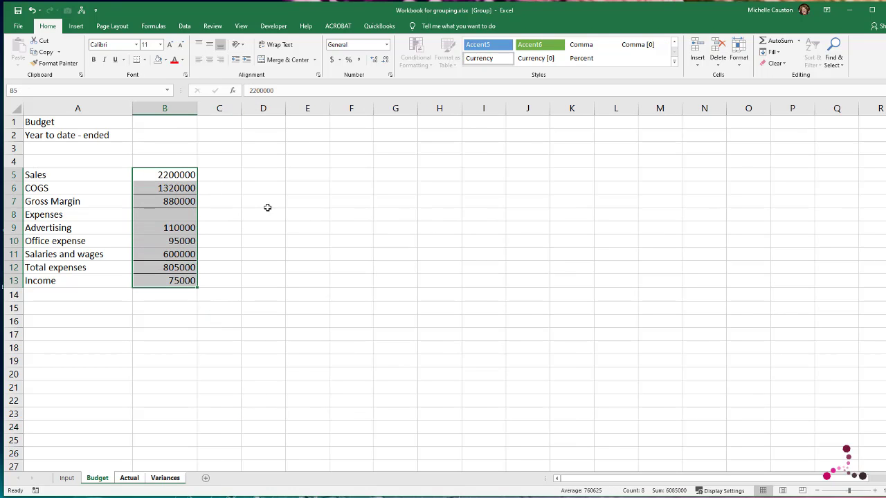
click(387, 45)
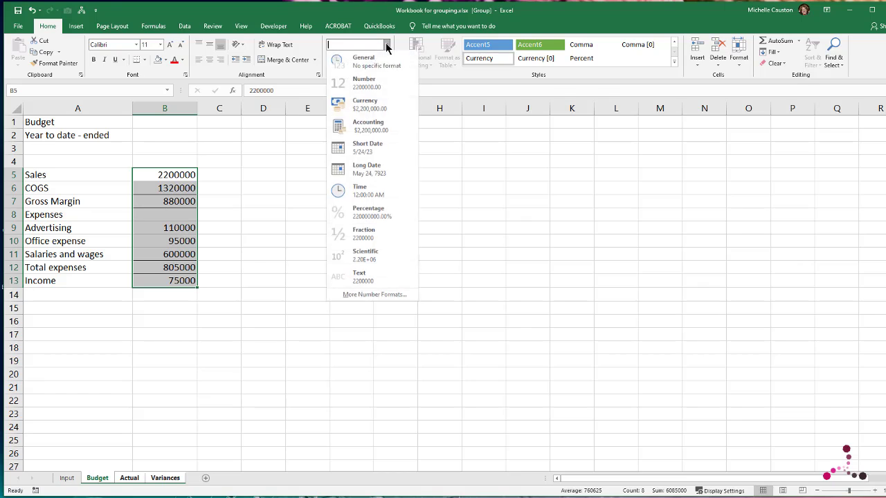
click(368, 130)
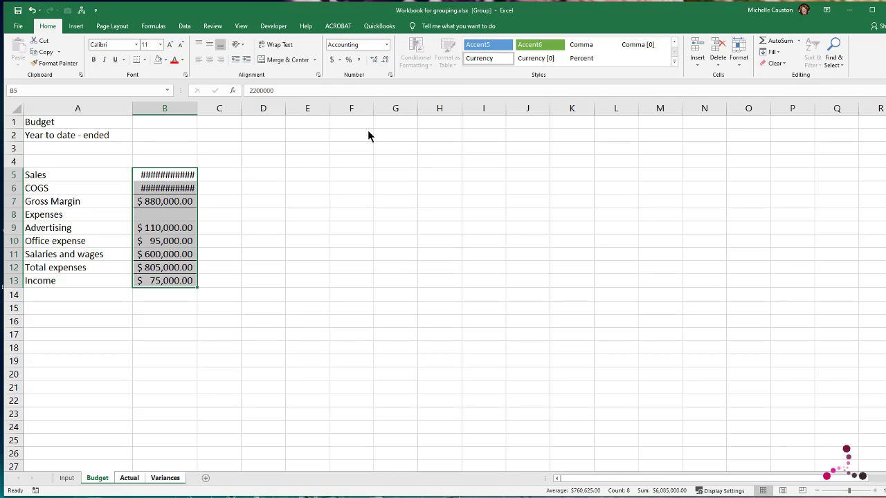
click(359, 60)
Step: Apply the Accounting Number Format with a dollar sign to Sales in B5 and Income in B13
click(165, 174)
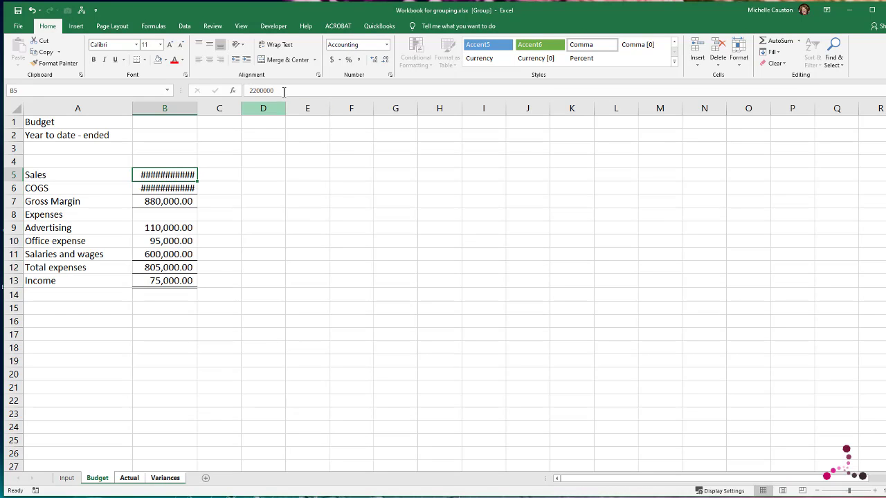
click(331, 59)
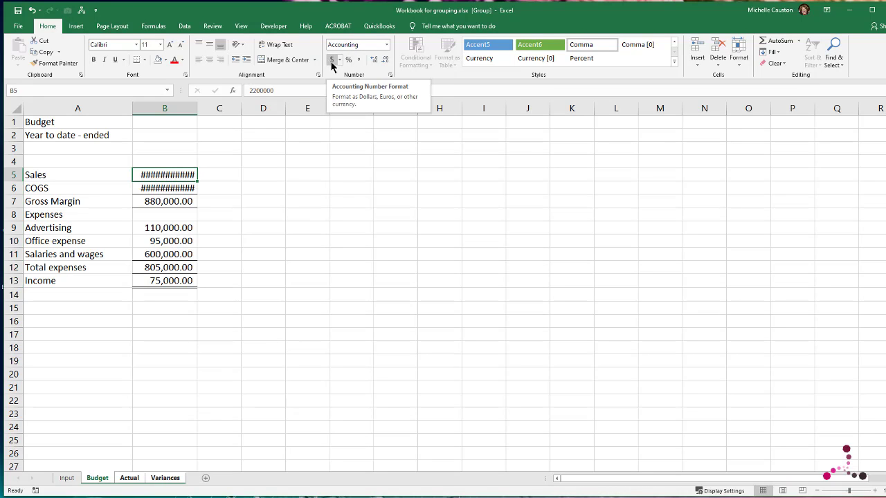
click(160, 281)
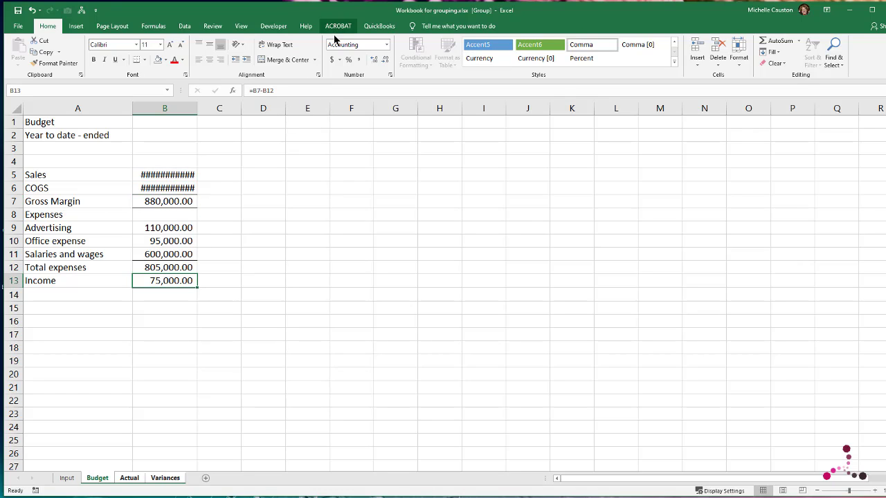
click(332, 61)
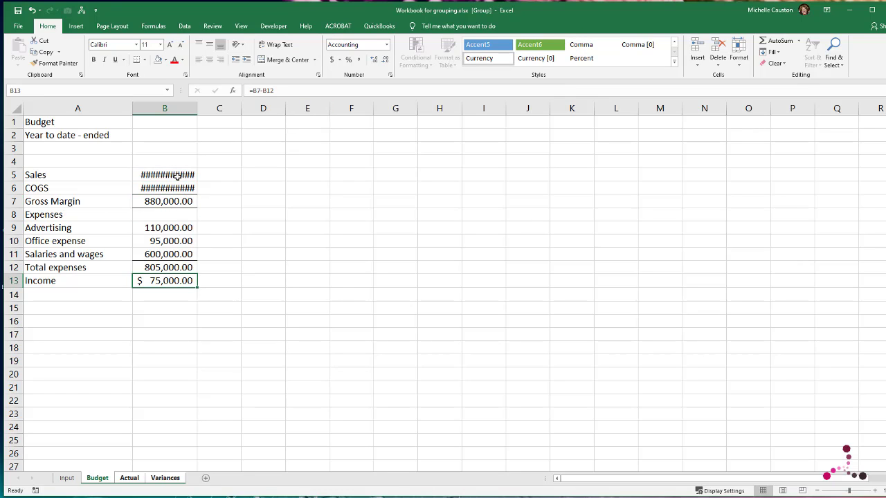
Step: Remove both decimal places from the amounts in B5:B13 on the grouped sheets
drag(178, 176, 182, 278)
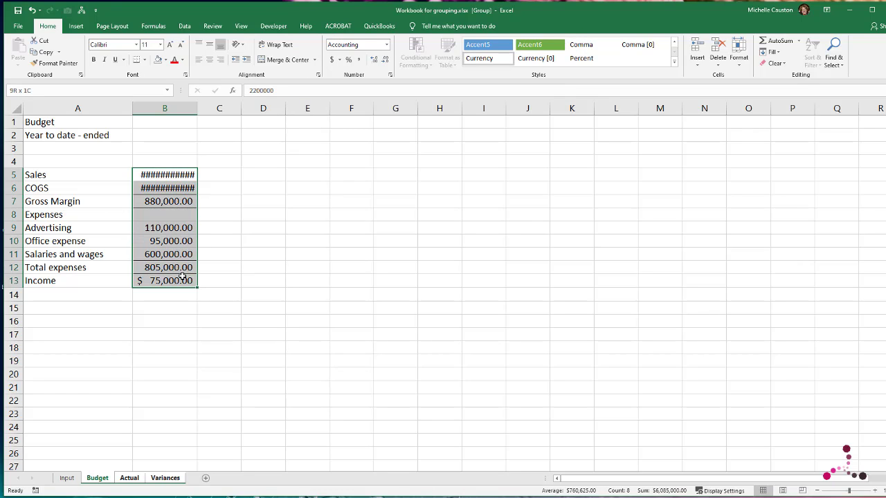
click(385, 61)
click(384, 60)
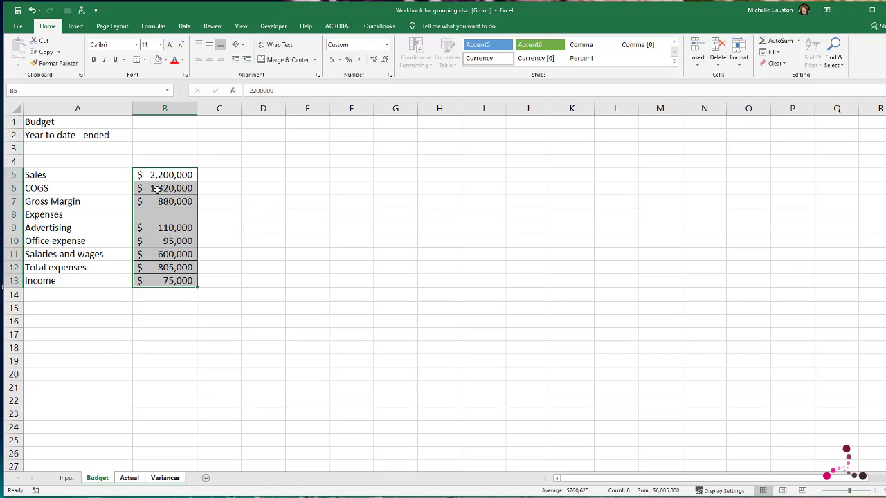
Step: Apply the comma style with no decimal places to the amounts from COGS to Total expenses, B6:B12
drag(158, 188, 167, 261)
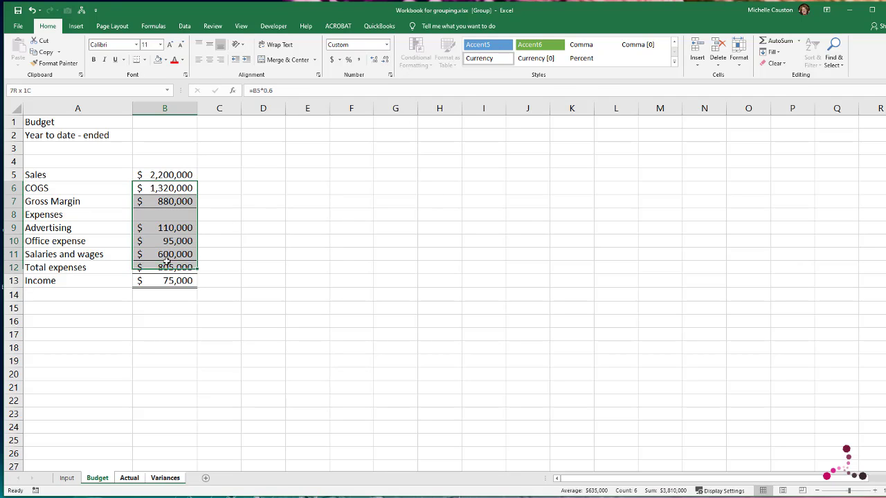
click(358, 59)
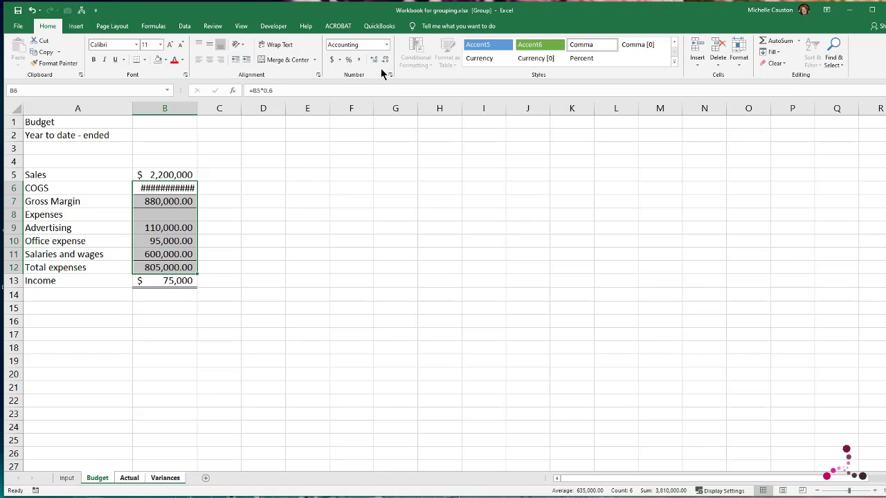
click(385, 60)
click(385, 60)
click(412, 267)
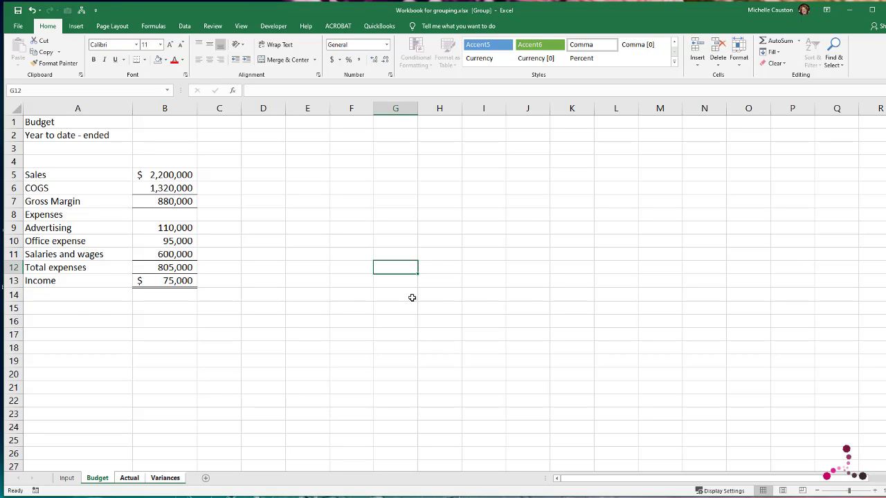
Step: Fill the header cells A4:C4 of the grouped sheets with the lightest gold theme colour
drag(36, 159, 227, 159)
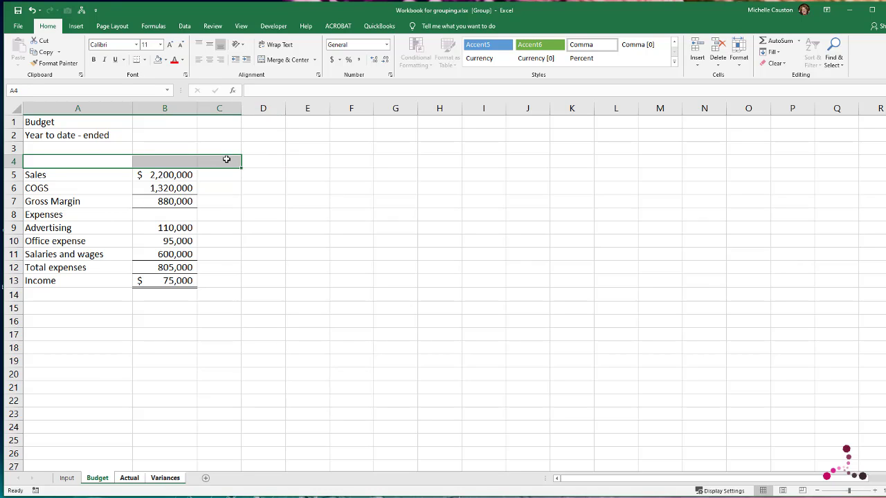
click(166, 60)
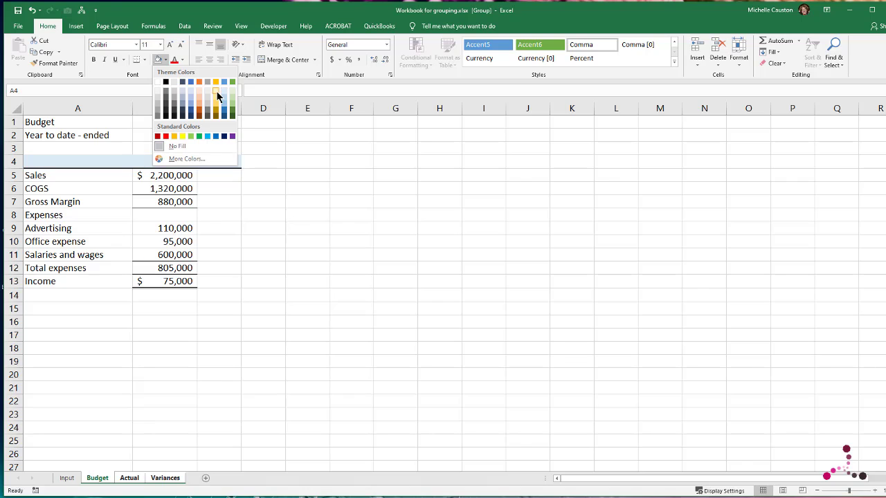
click(217, 96)
click(626, 312)
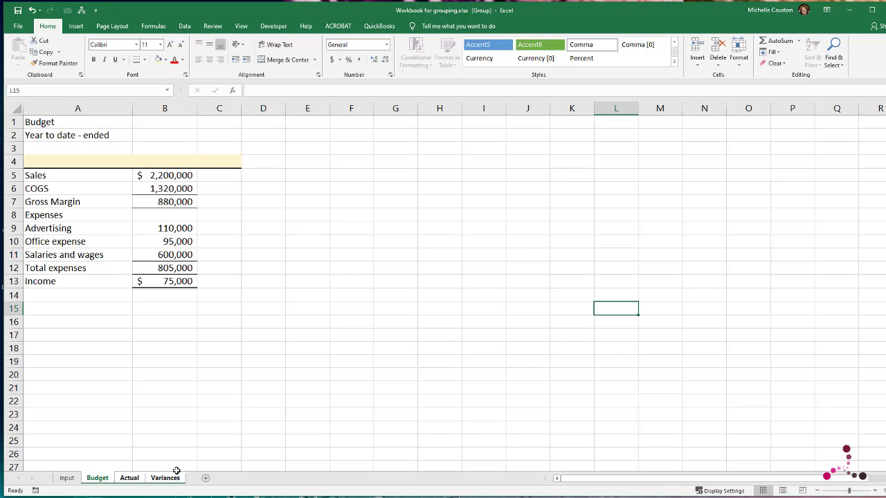
Step: Ungroup the sheets and check the shared formatting on Budget, Actual and Variances
right_click(159, 482)
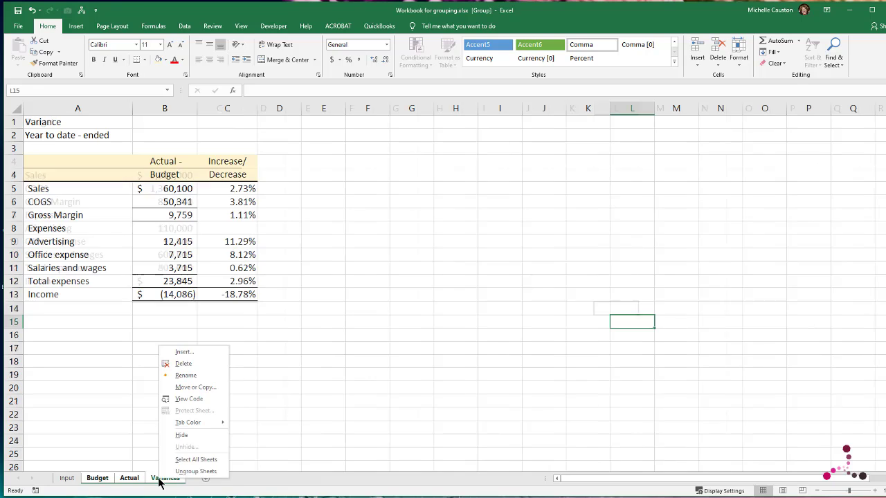
click(196, 471)
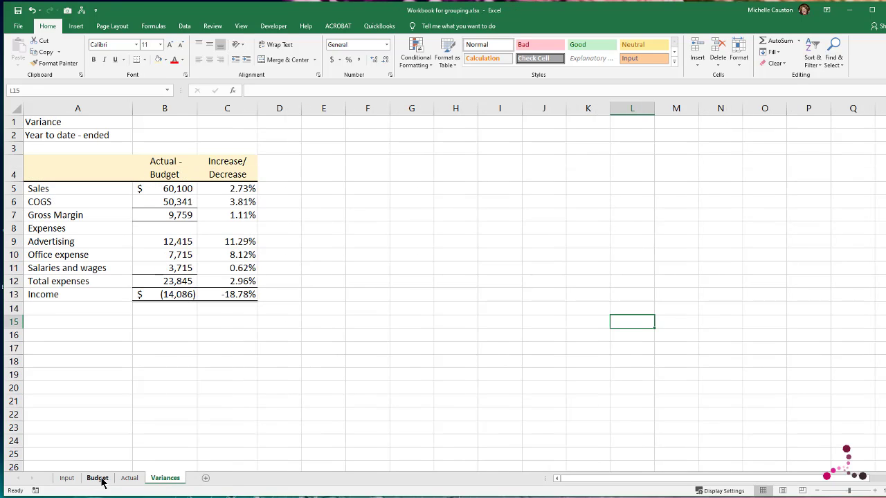
click(99, 478)
click(129, 477)
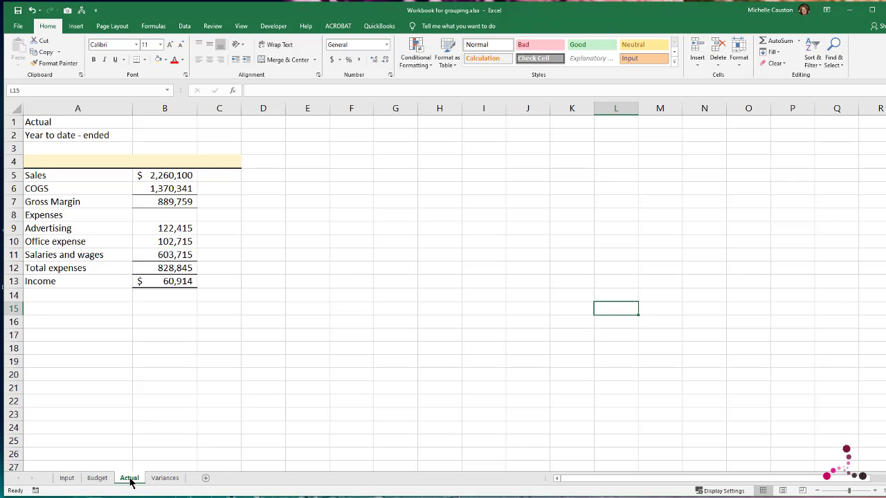
click(172, 478)
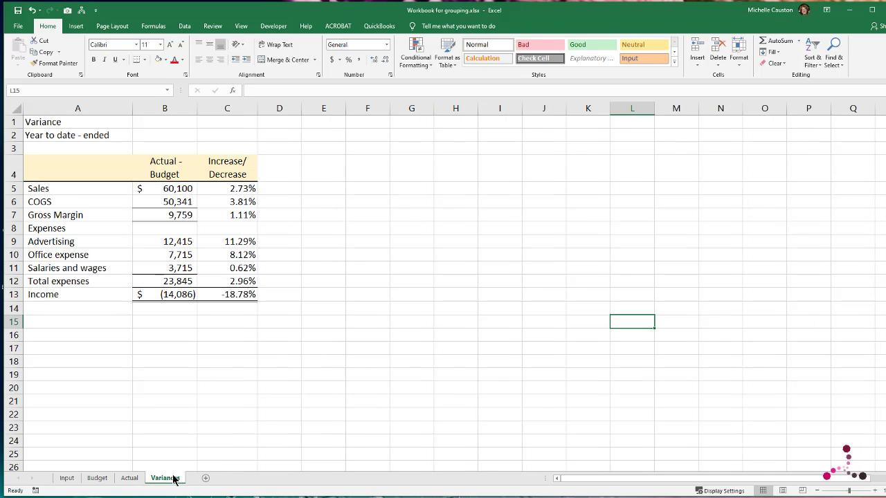
click(100, 480)
click(130, 479)
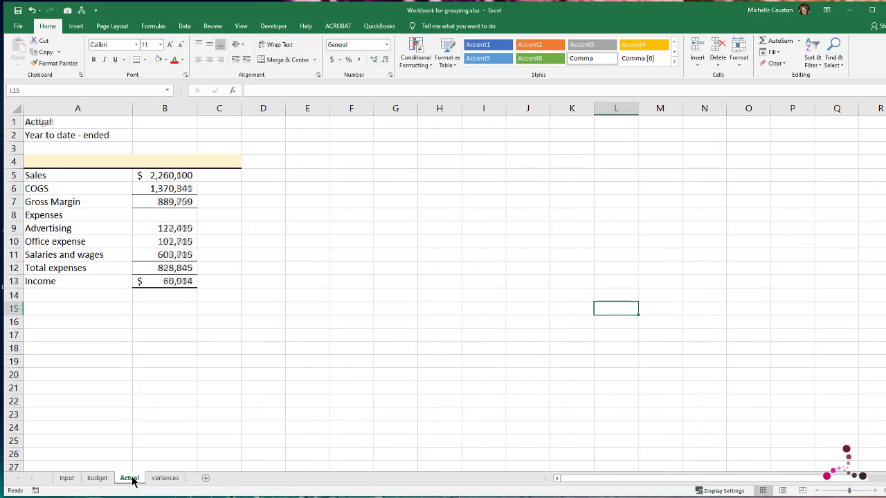
click(172, 478)
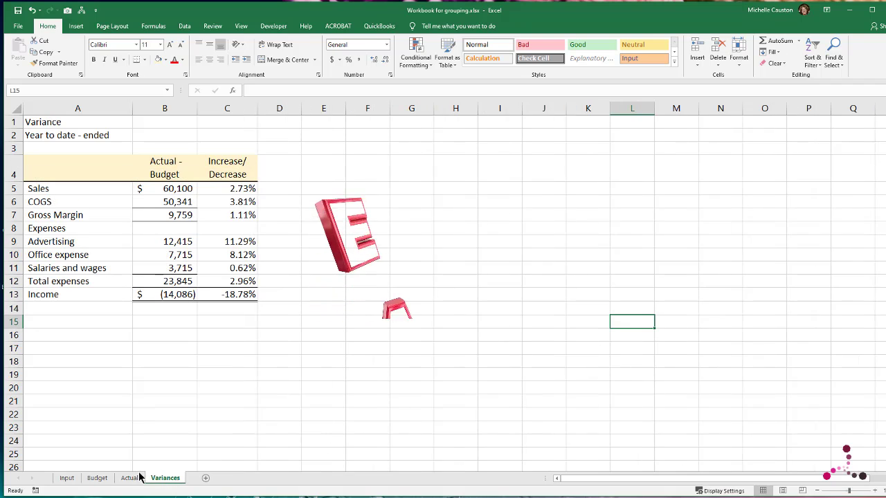
click(97, 479)
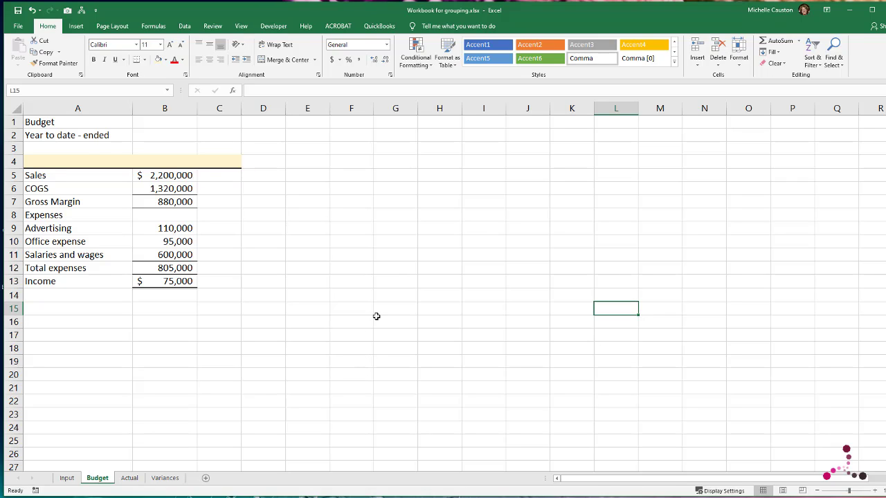
Step: Give cell B2 on the Input sheet, beside the Year to date - ended label, the defined name date
click(72, 479)
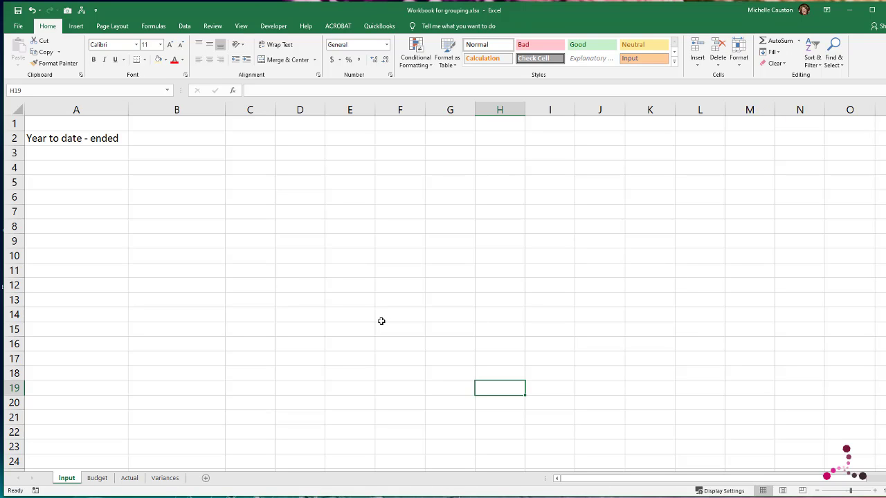
click(184, 141)
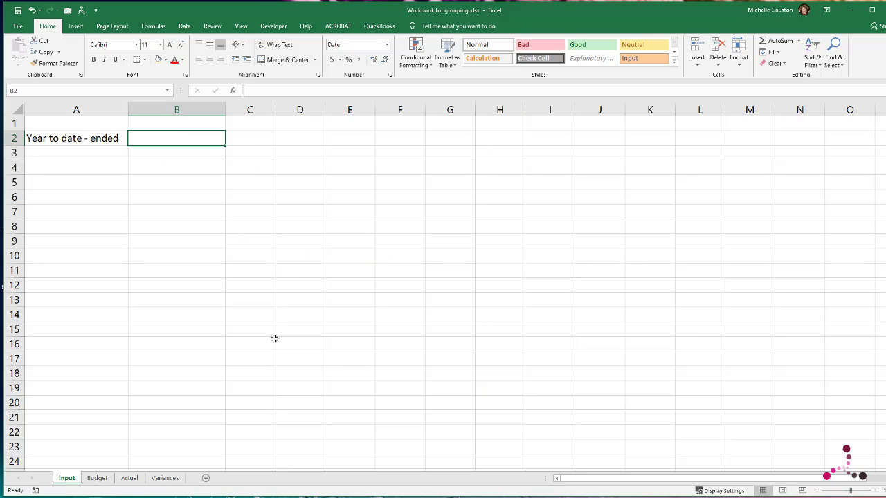
click(44, 89)
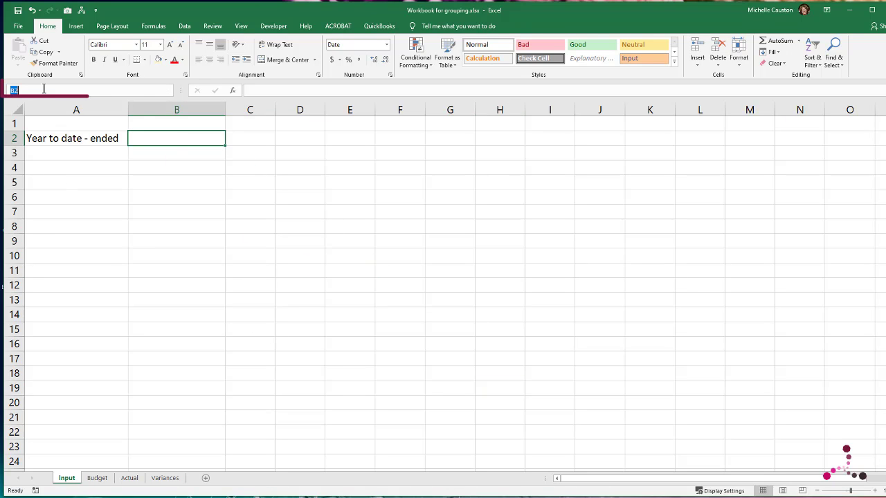
text(a)
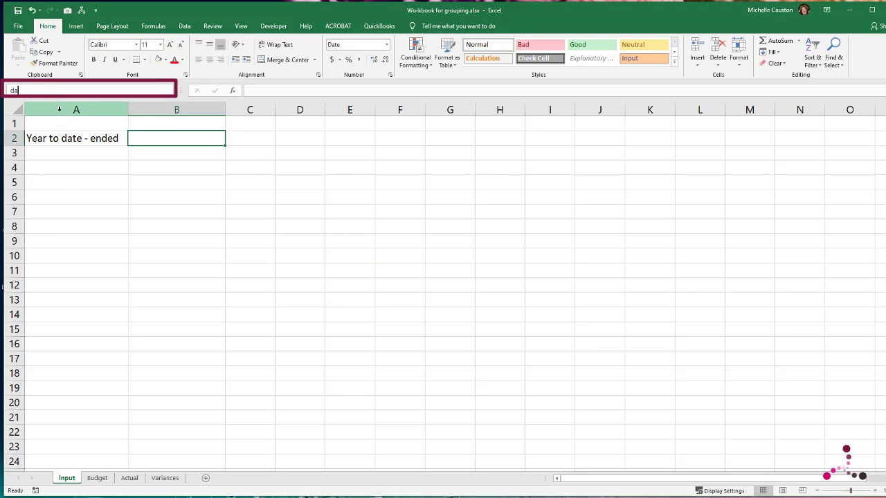
text(ate)
key(Return)
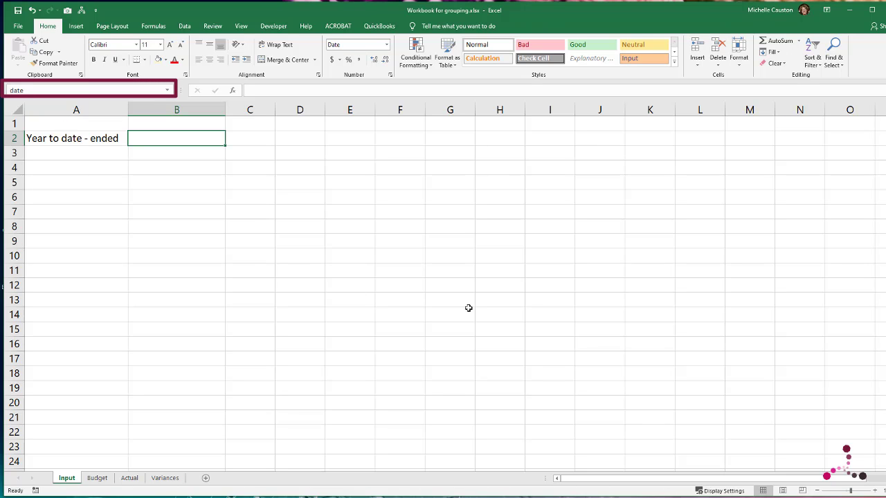
click(486, 335)
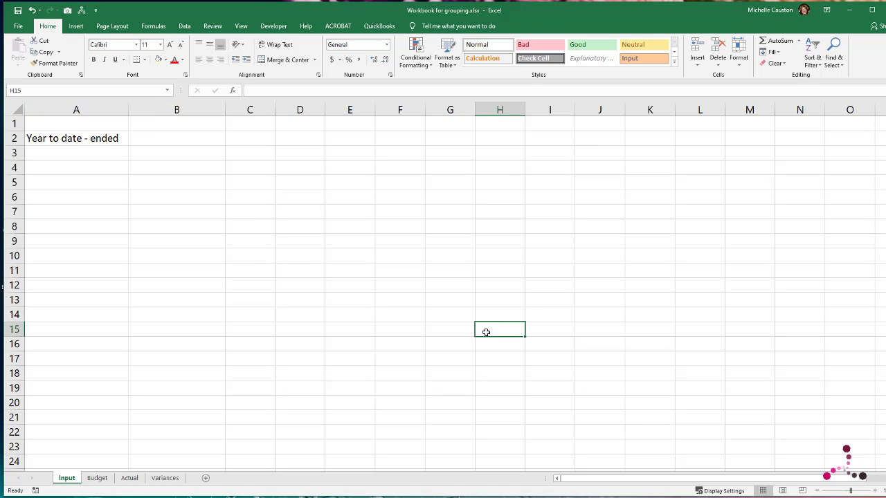
Step: Group the Budget, Actual and Variances sheets to enter the formula =date in cell B2 of each, and ungroup them
click(97, 478)
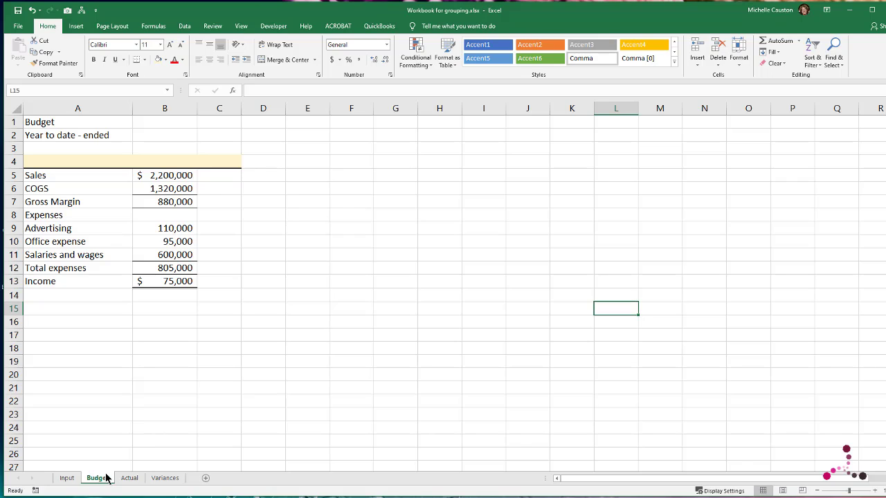
shift+click(154, 479)
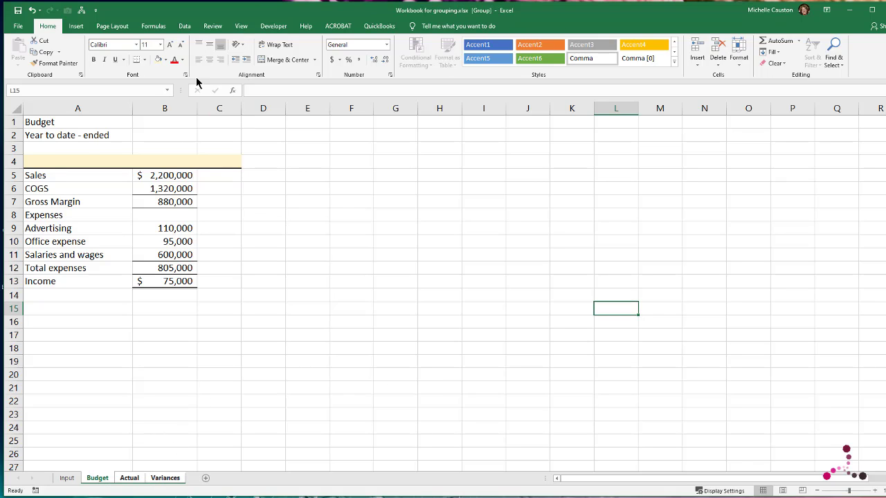
click(156, 134)
text(=)
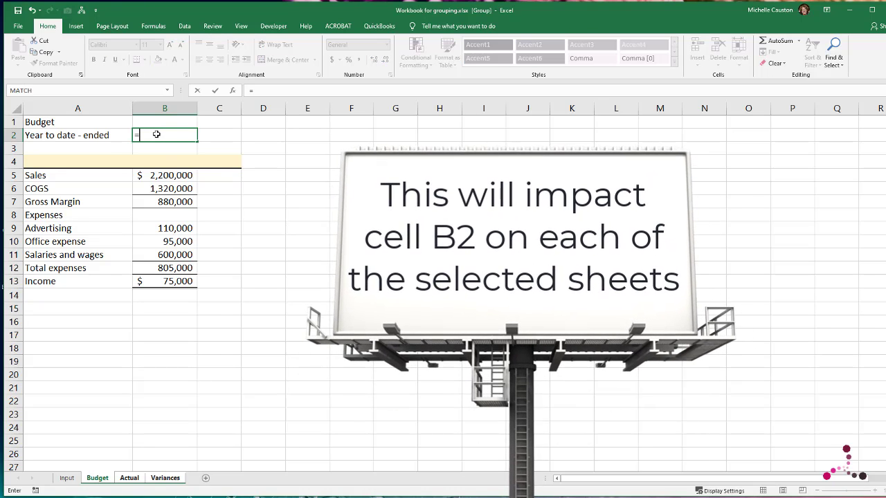
text(date)
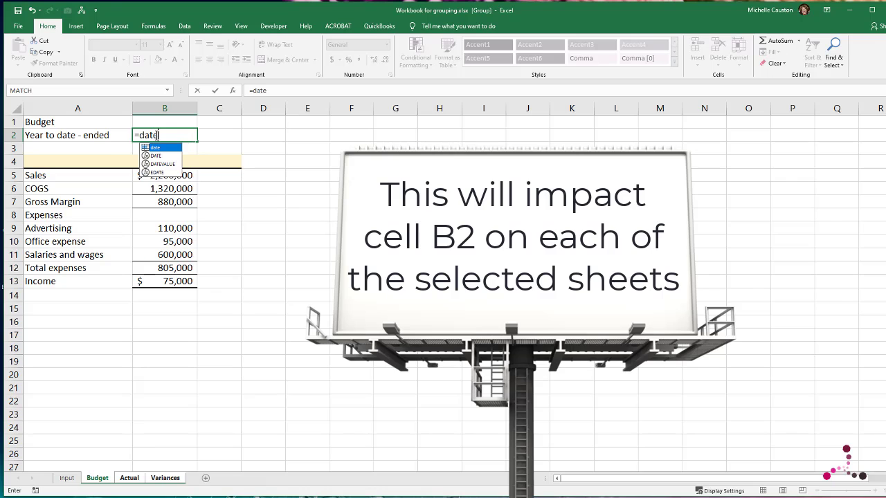
key(Return)
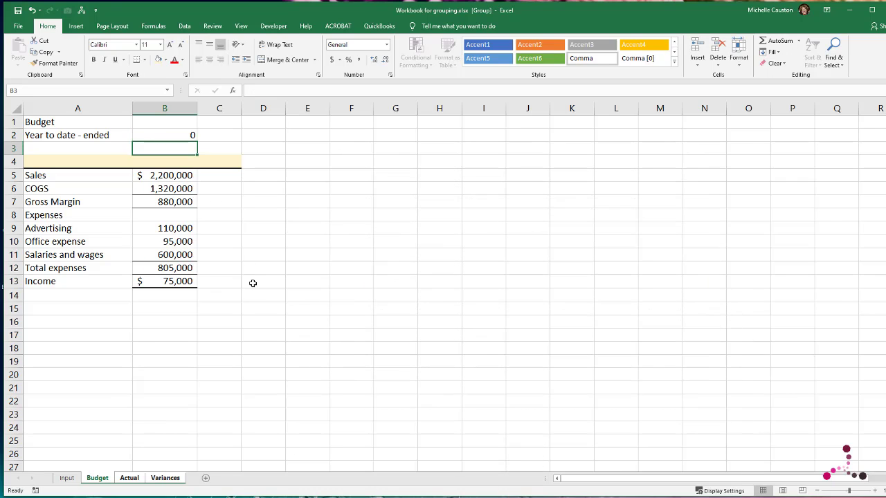
click(301, 283)
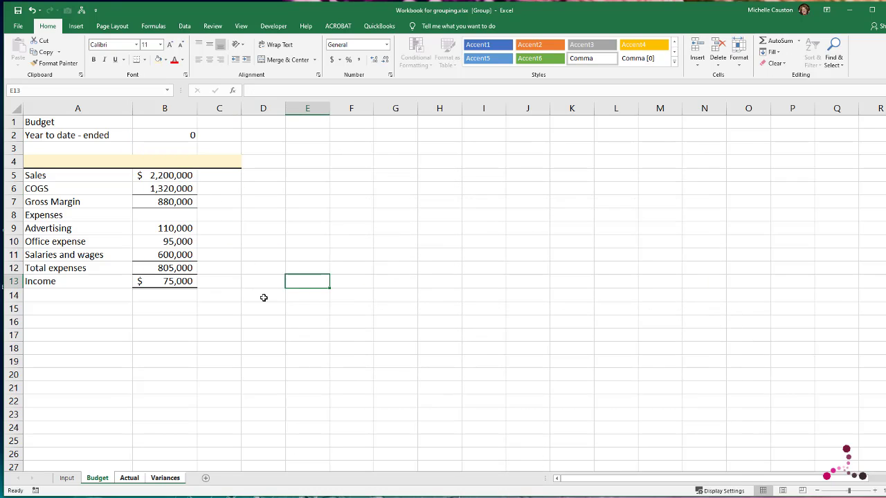
right_click(130, 478)
click(161, 469)
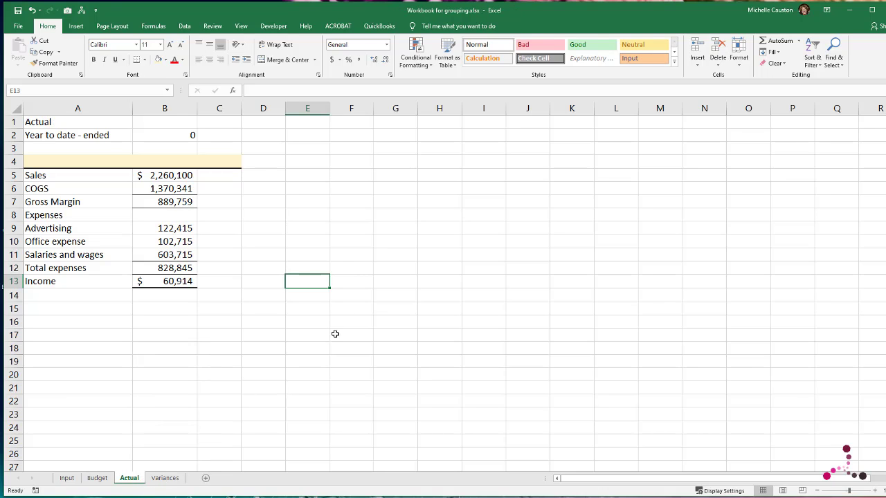
Step: Enter June 30, 2020 as the year-to-date ending date in cell B2 of the Input sheet
click(67, 478)
click(182, 137)
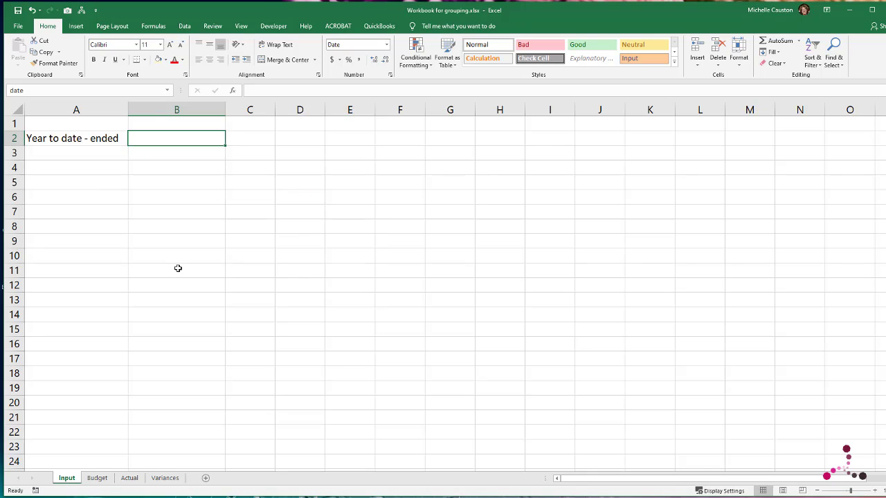
text(June 30)
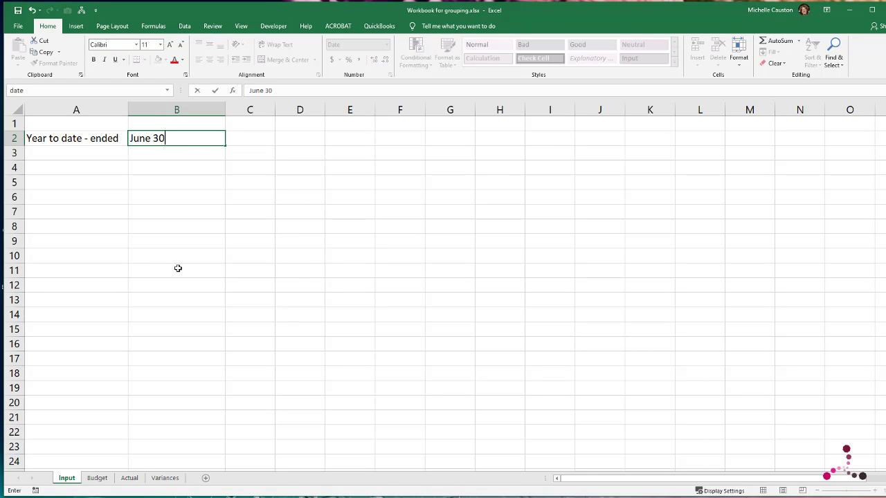
text(, 2020)
key(Return)
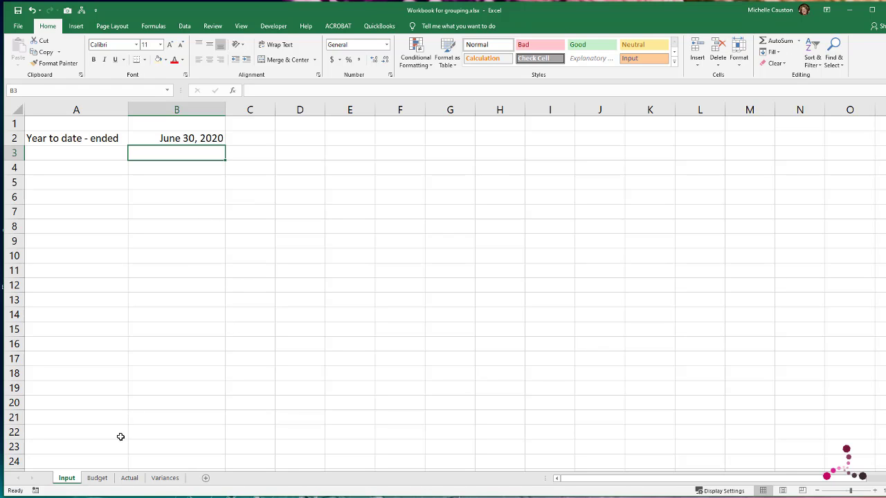
Step: Group the Budget, Actual and Variances sheets and apply the Long Date format to cell B2
click(101, 479)
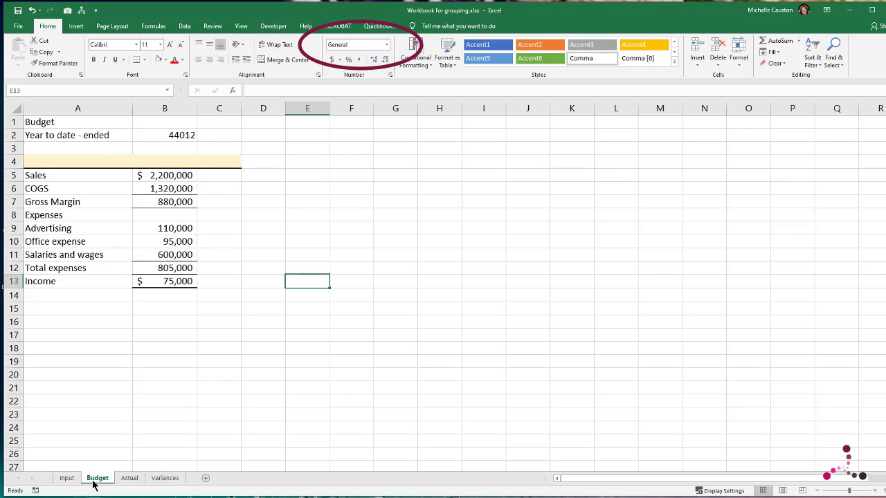
shift+click(177, 477)
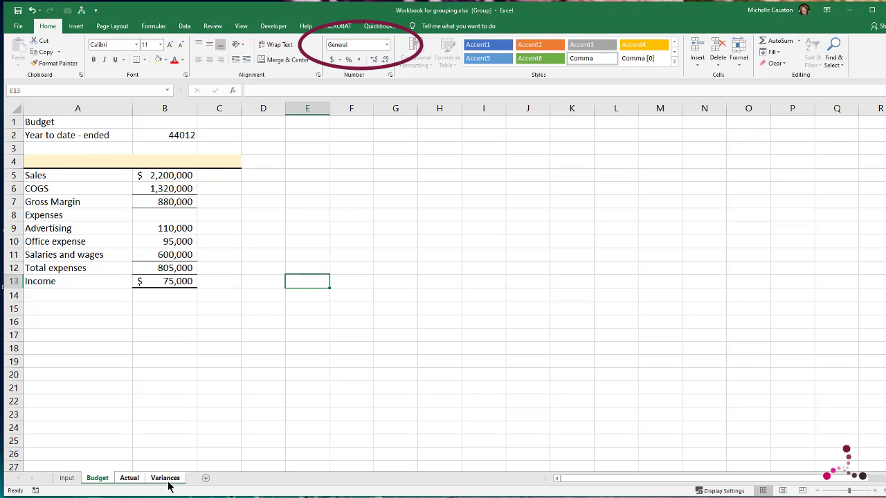
click(151, 137)
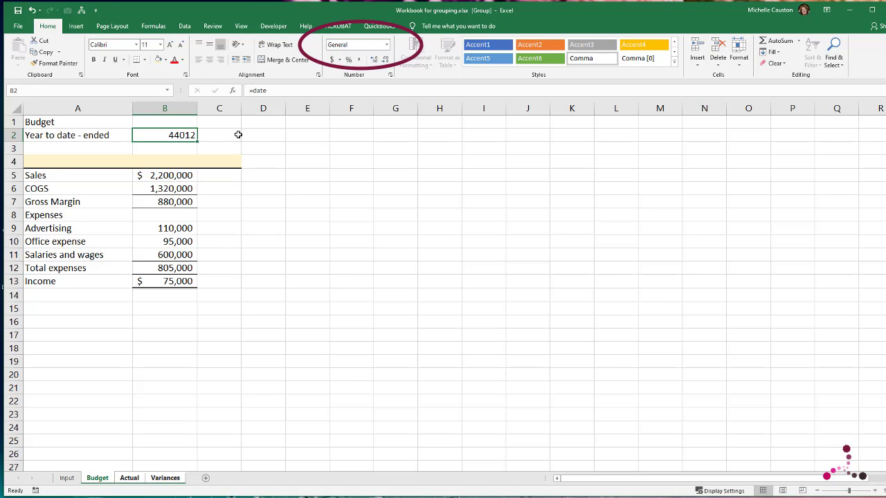
click(387, 46)
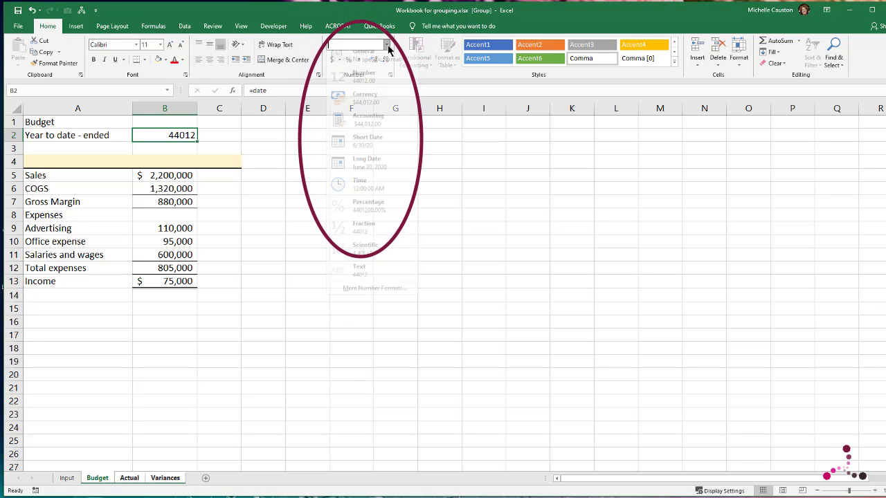
click(375, 173)
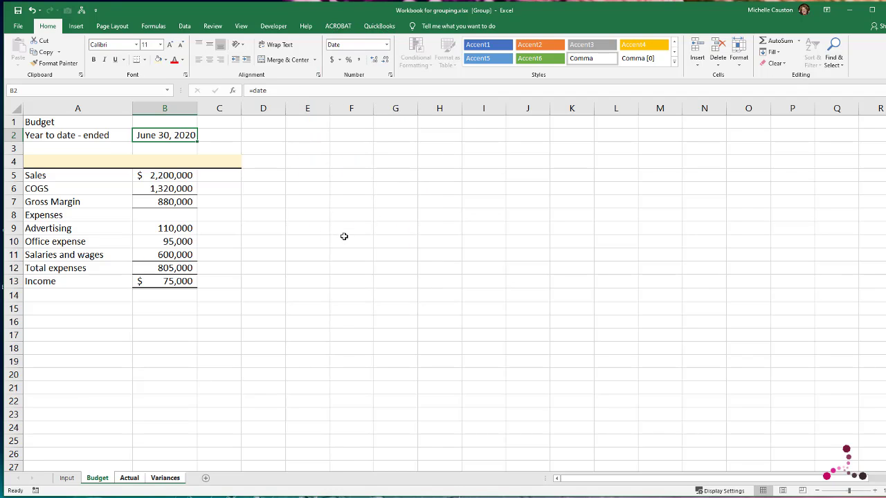
Step: Ungroup the sheets and check the date in B2 on Variances, Actual and Budget, ending on the Input sheet
click(166, 478)
right_click(166, 478)
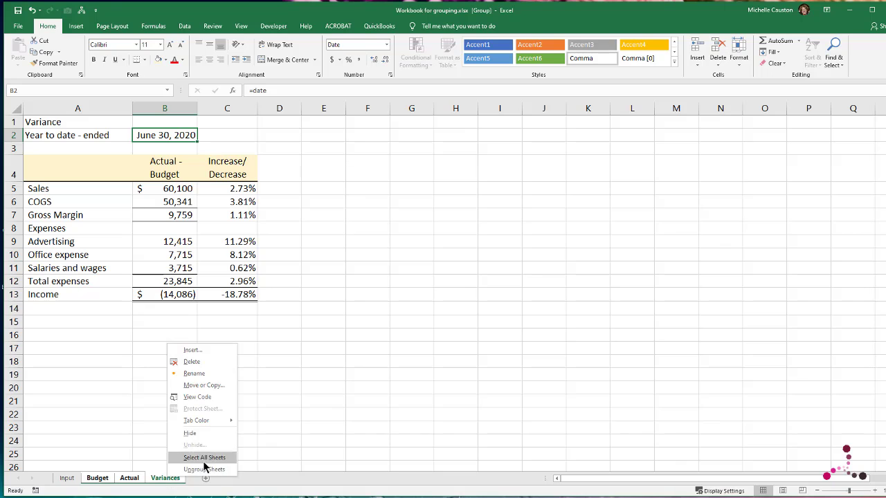
click(197, 470)
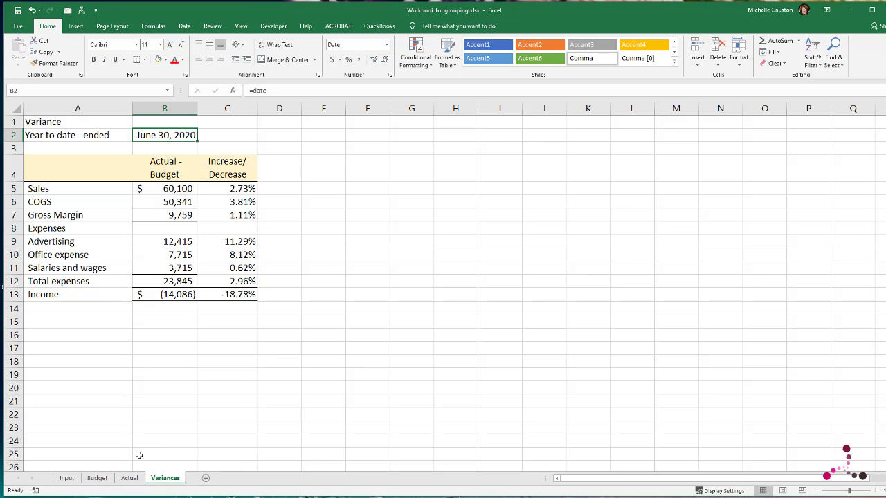
click(128, 478)
click(96, 480)
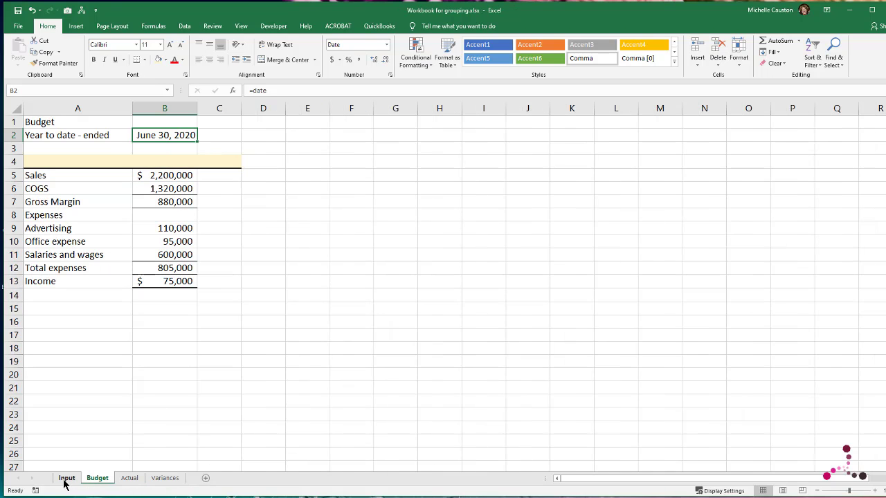
click(66, 478)
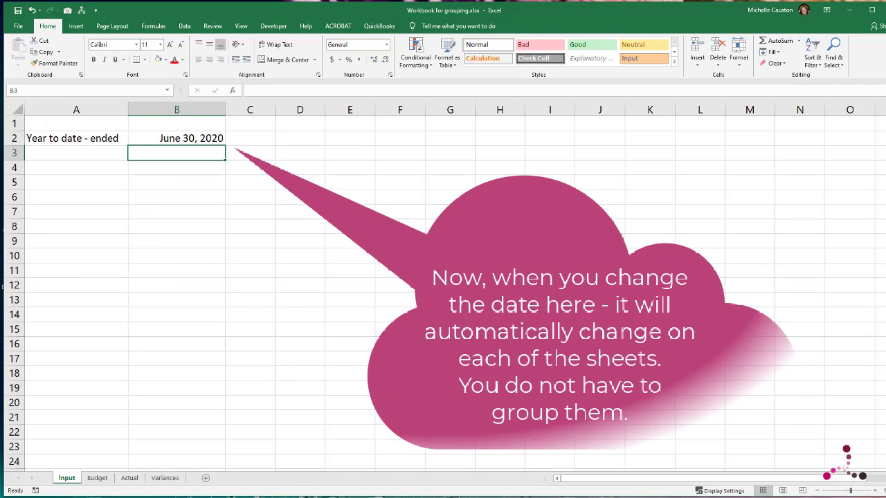